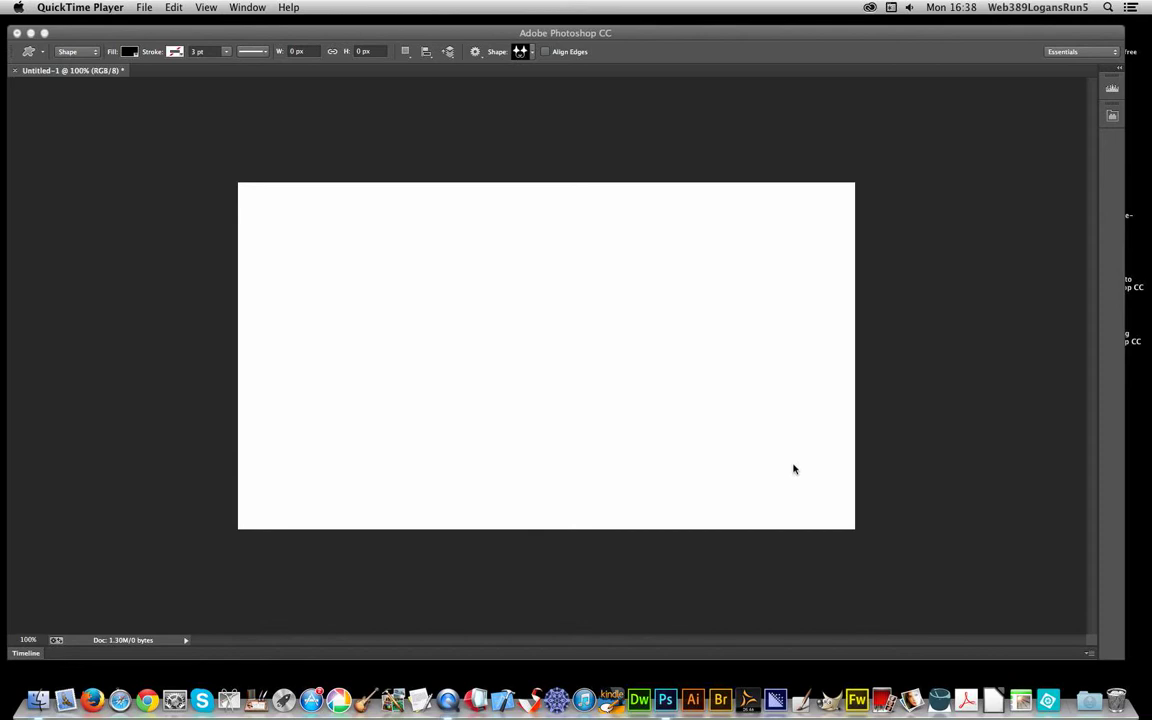
- Activate the Photoshop window showing the blank Untitled-1 canvas and its panels
left_click(646, 41)
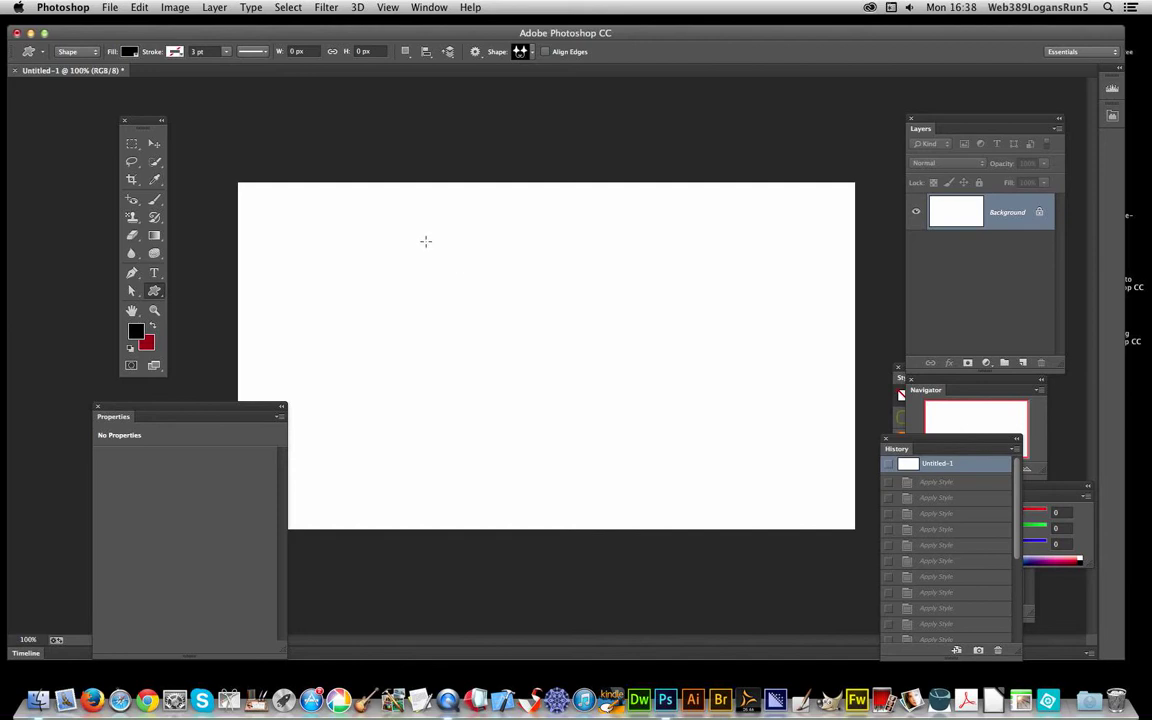
- Draw the ornament custom shape and apply the Sapphire StyleV2 0774 preset from the Styles panel
left_click_drag(425, 233, 663, 467)
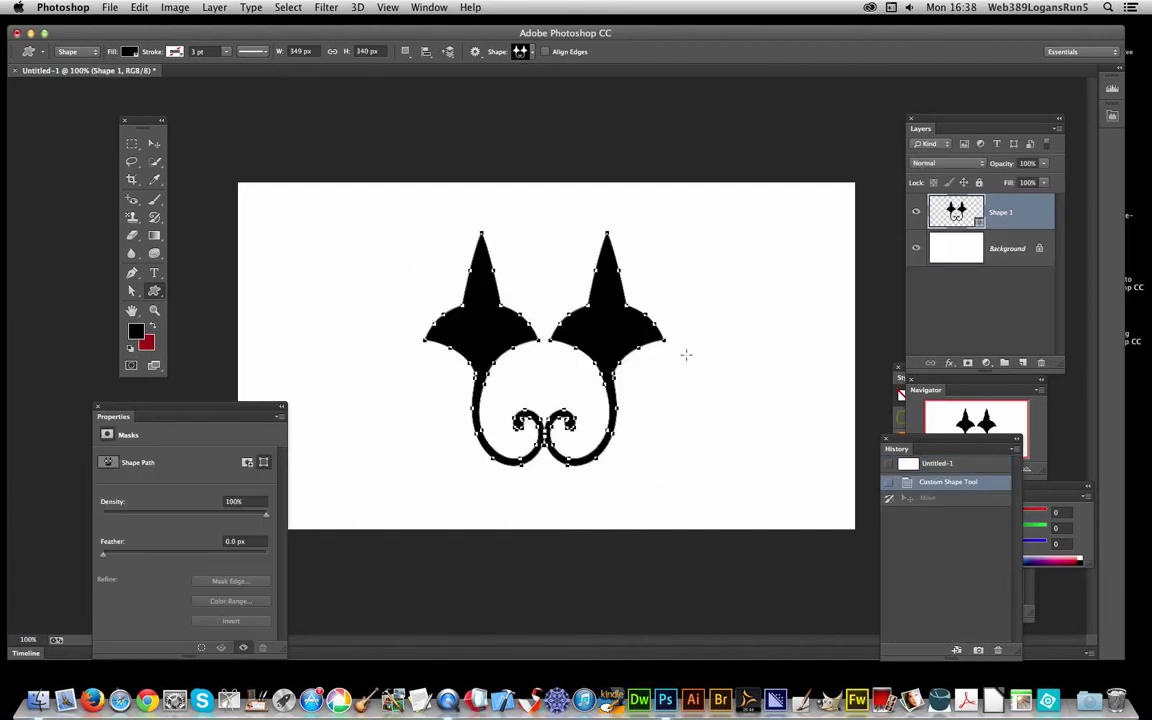
left_click(434, 7)
left_click(447, 366)
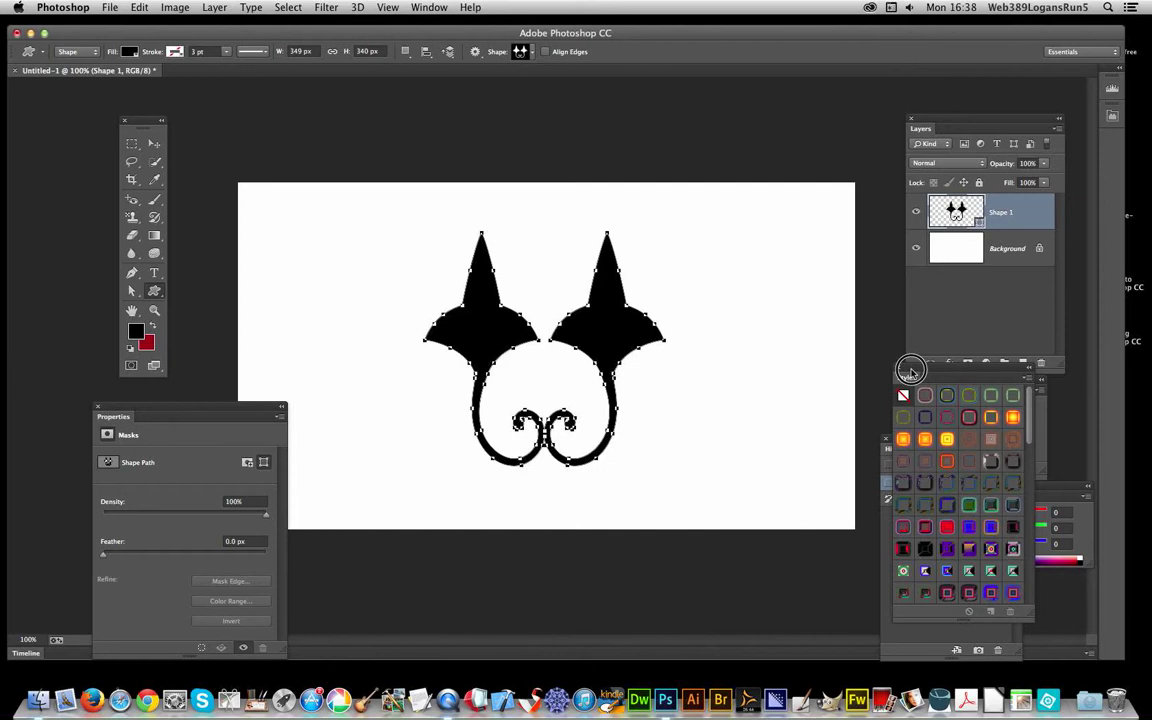
left_click_drag(906, 380, 821, 293)
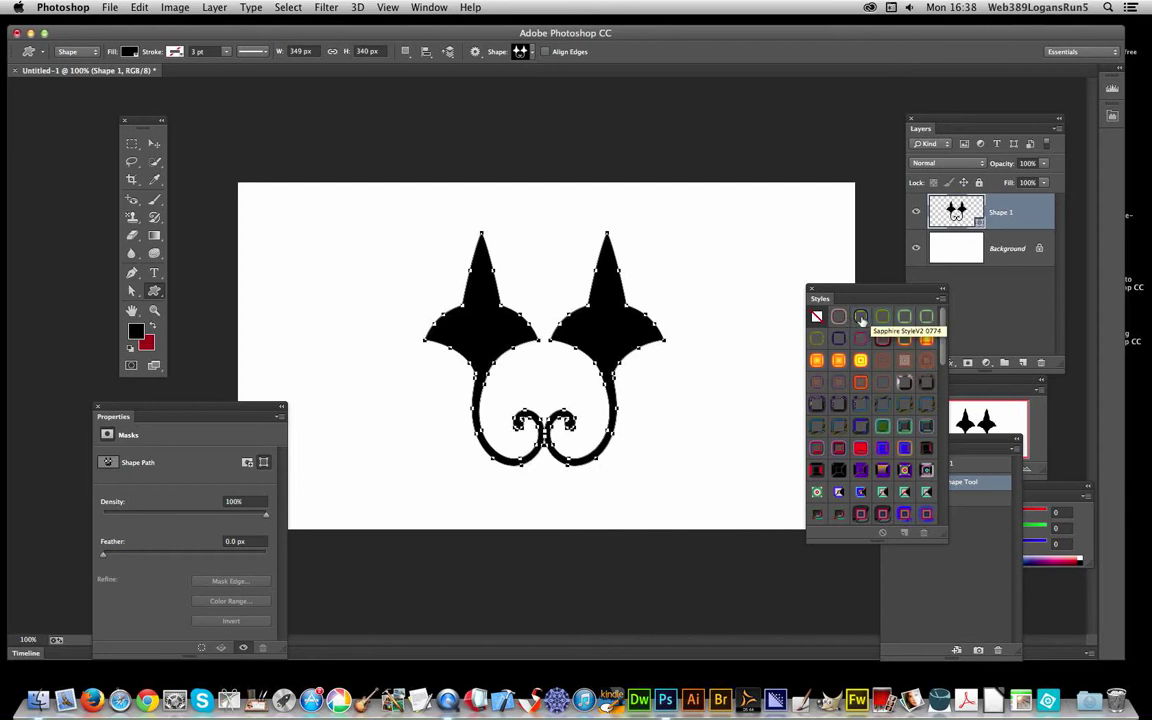
left_click(862, 318)
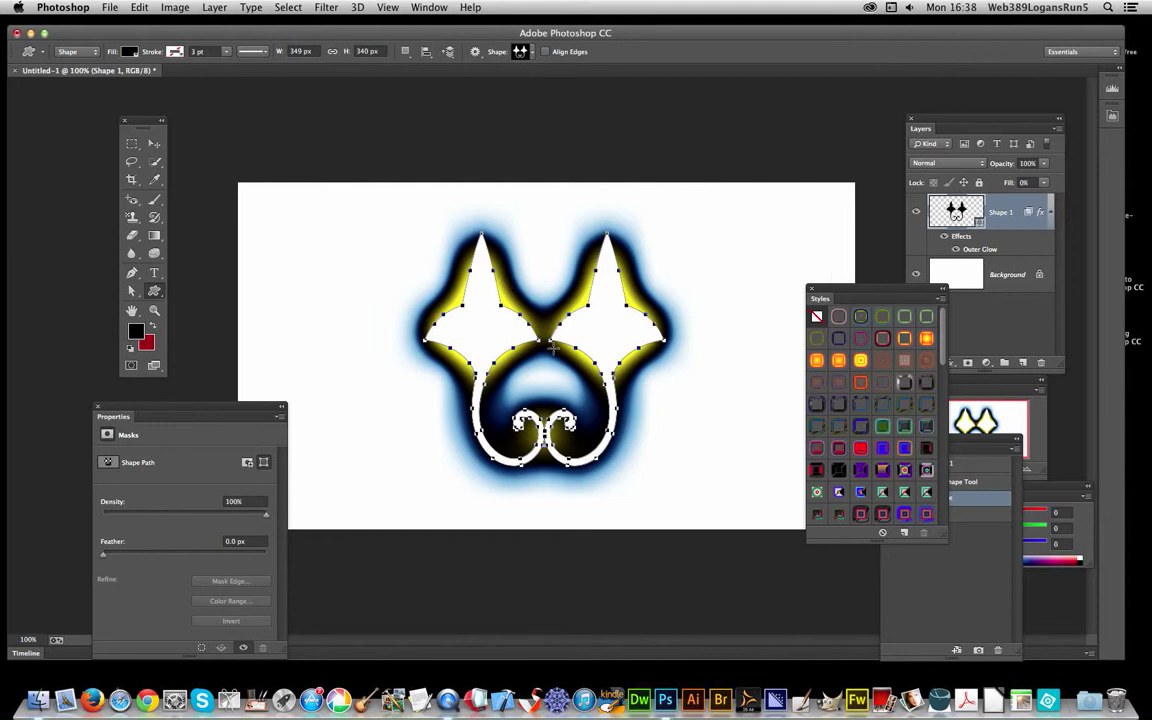
- Open the Outer Glow gradient and slide the black colour stop to about 25%
left_click(216, 8)
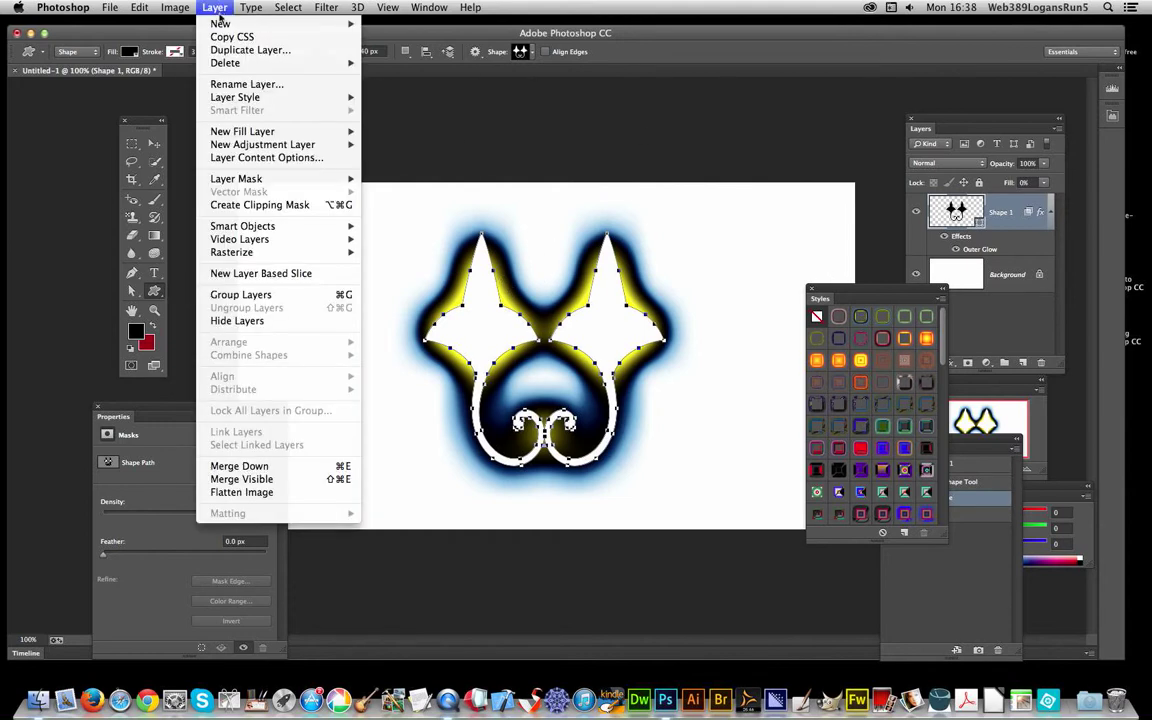
mouse_move(228, 98)
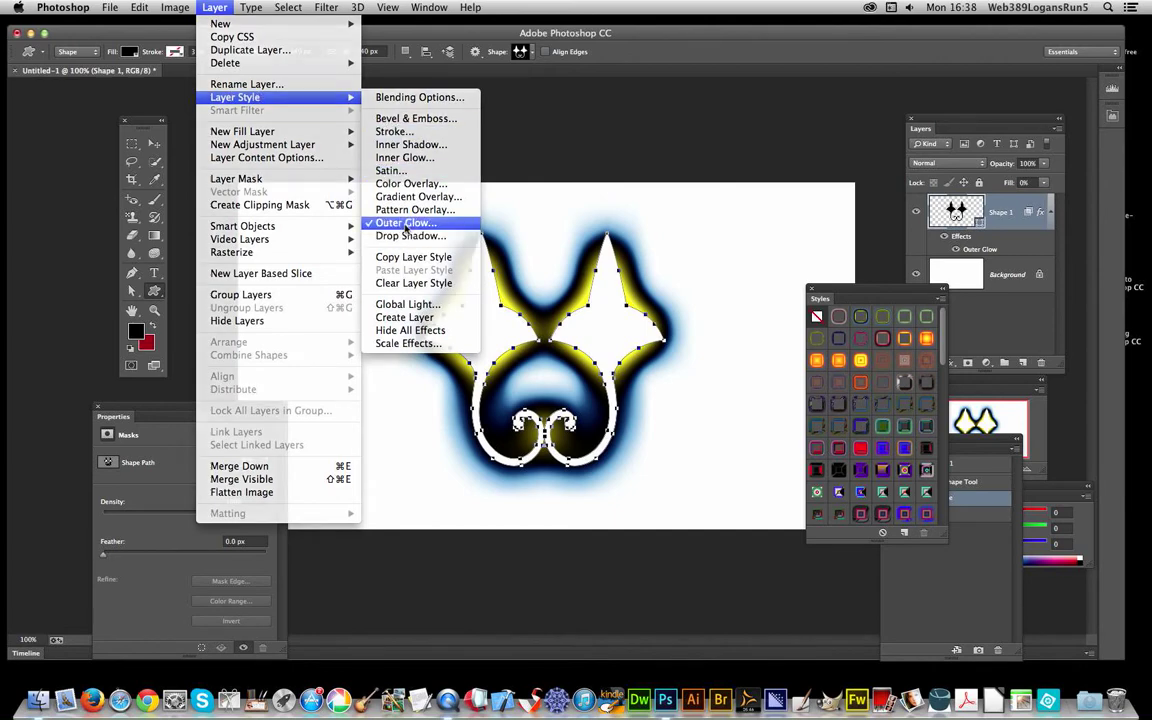
left_click(405, 224)
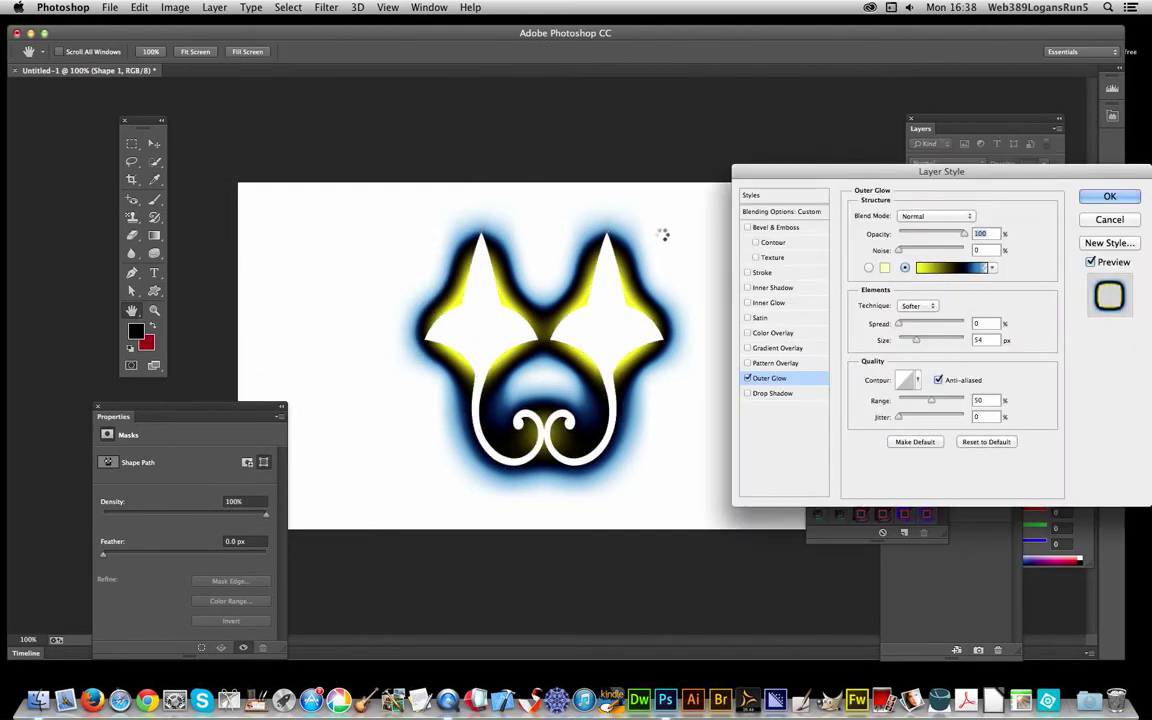
left_click(962, 267)
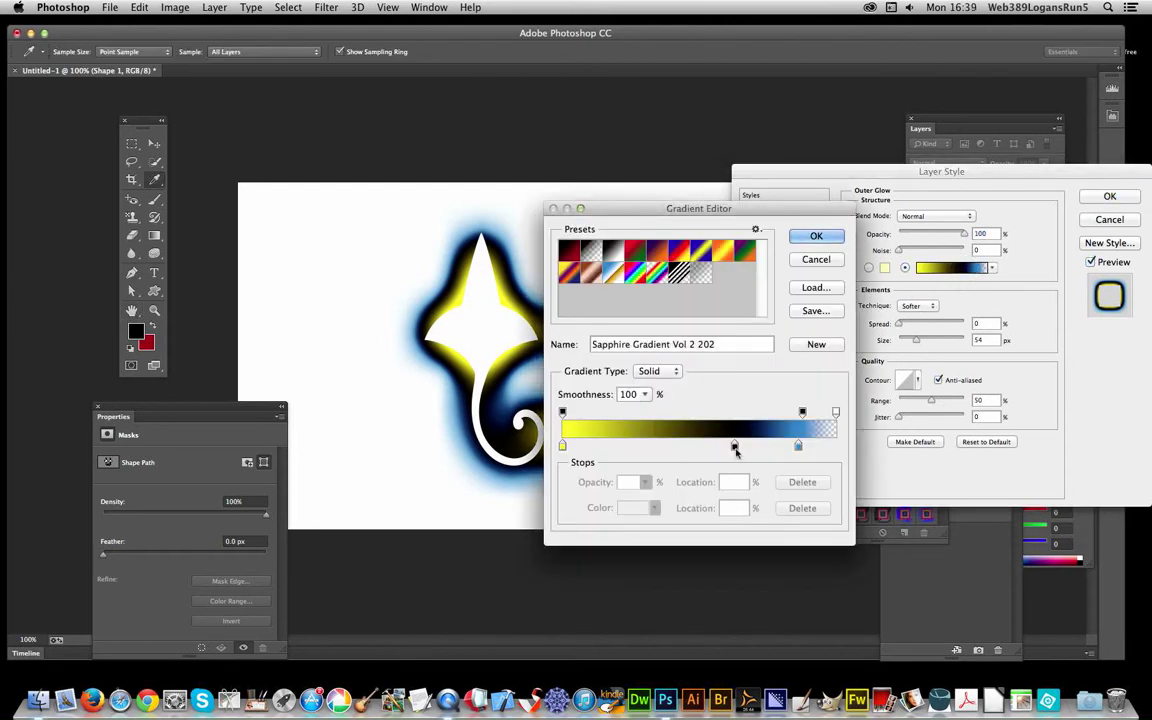
left_click_drag(734, 446, 658, 443)
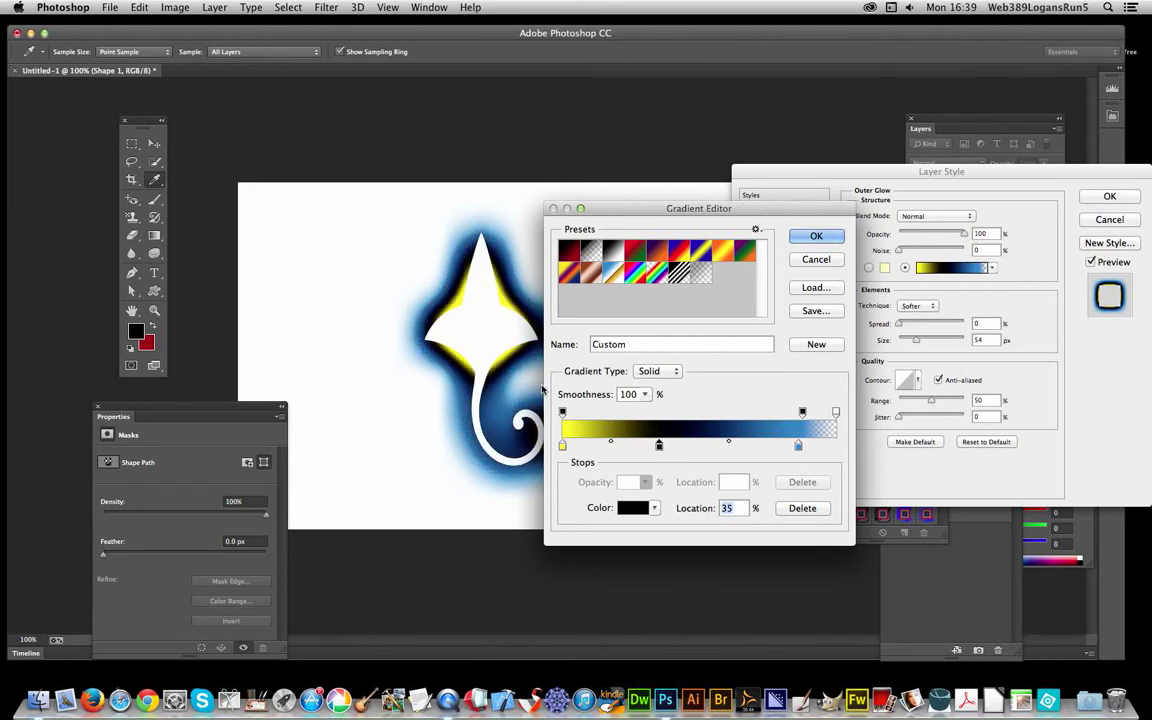
left_click(639, 444)
left_click_drag(639, 444, 746, 451)
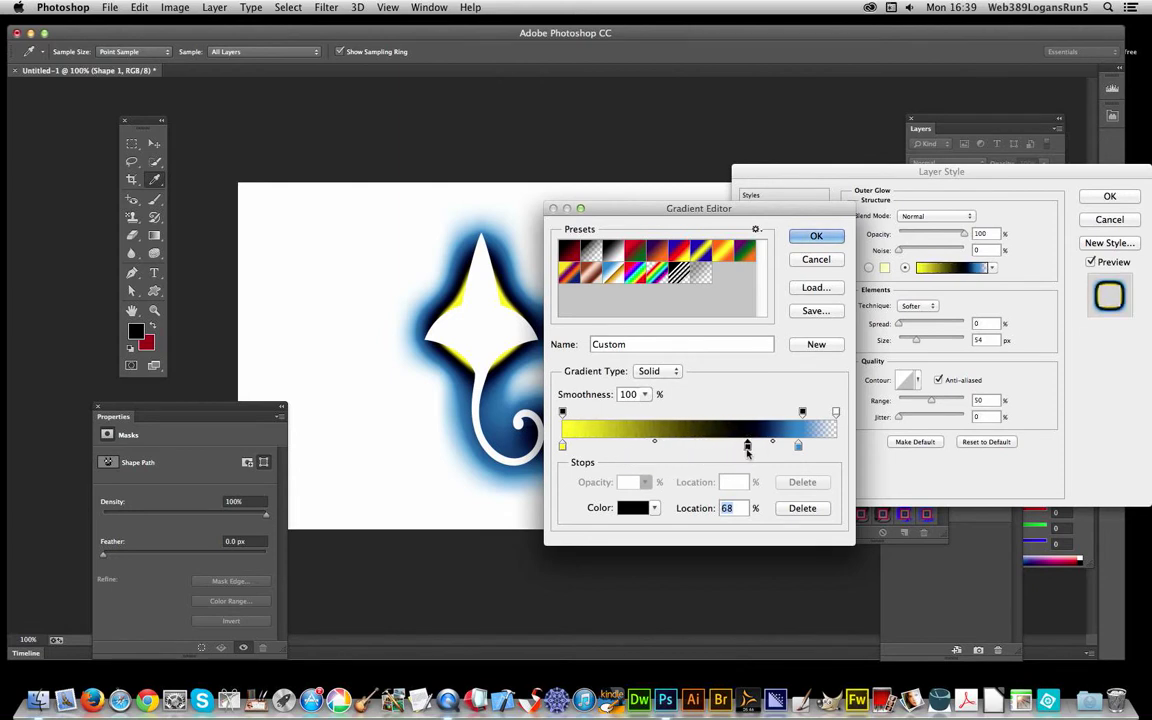
- Change the left gradient stop from yellow to red and accept the red-black-blue gradient
left_click(563, 445)
double_click(563, 445)
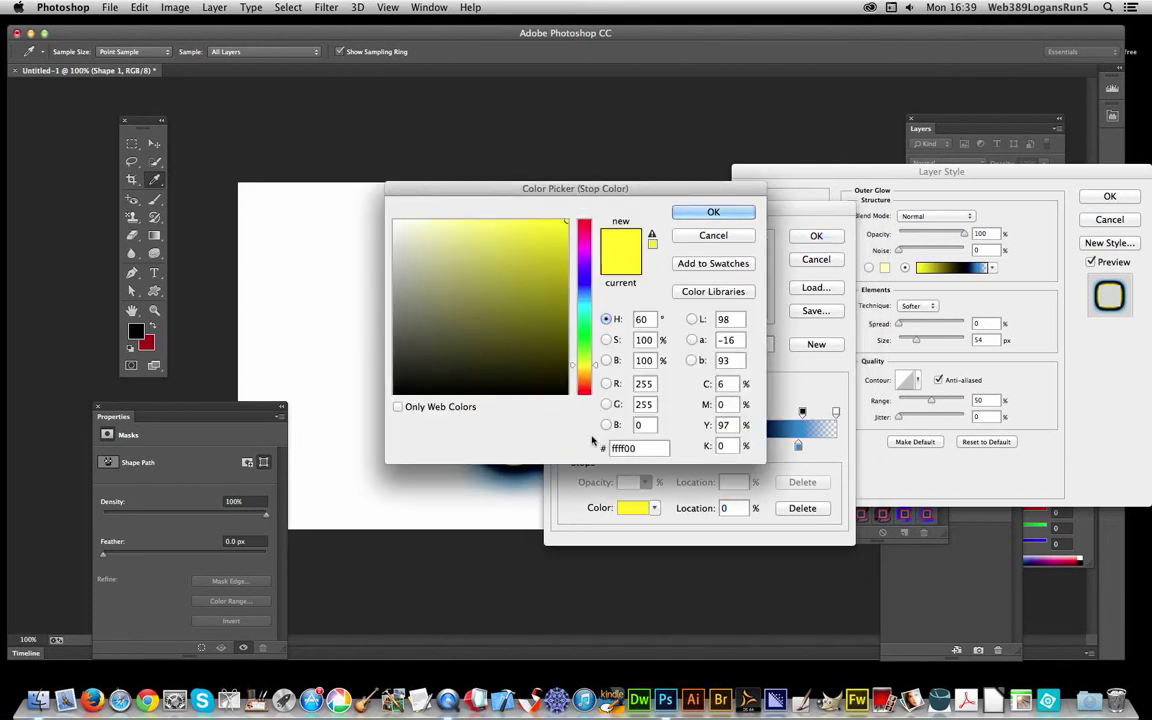
left_click(585, 225)
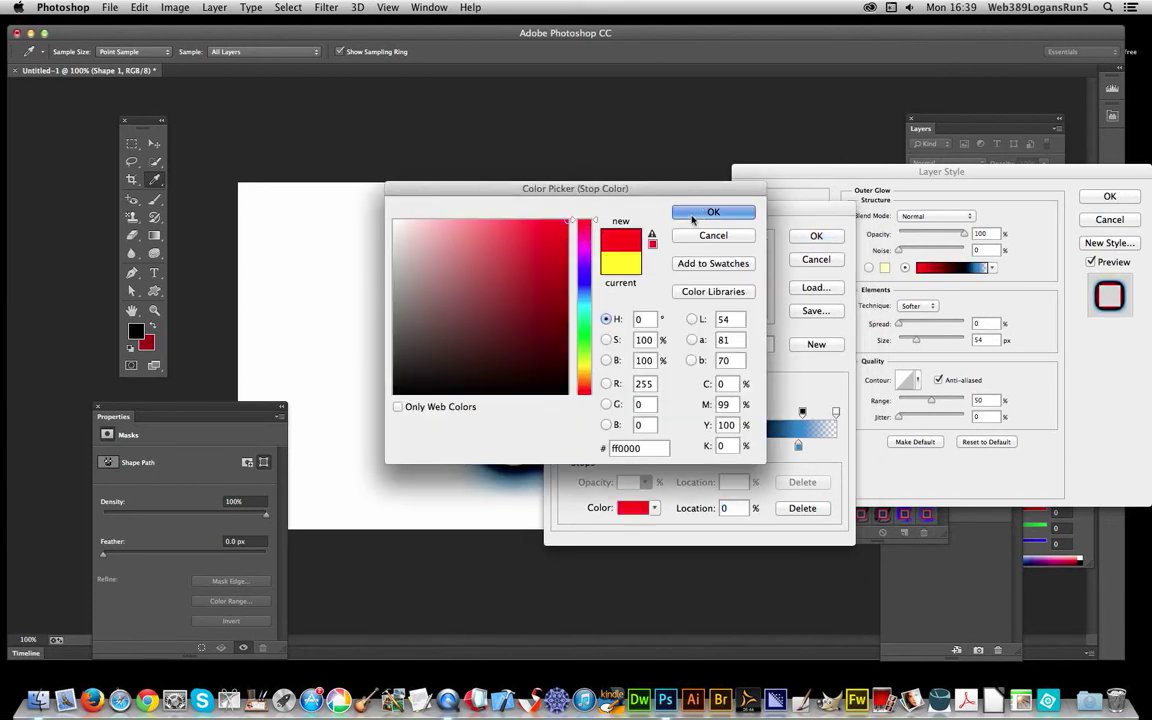
key("Return")
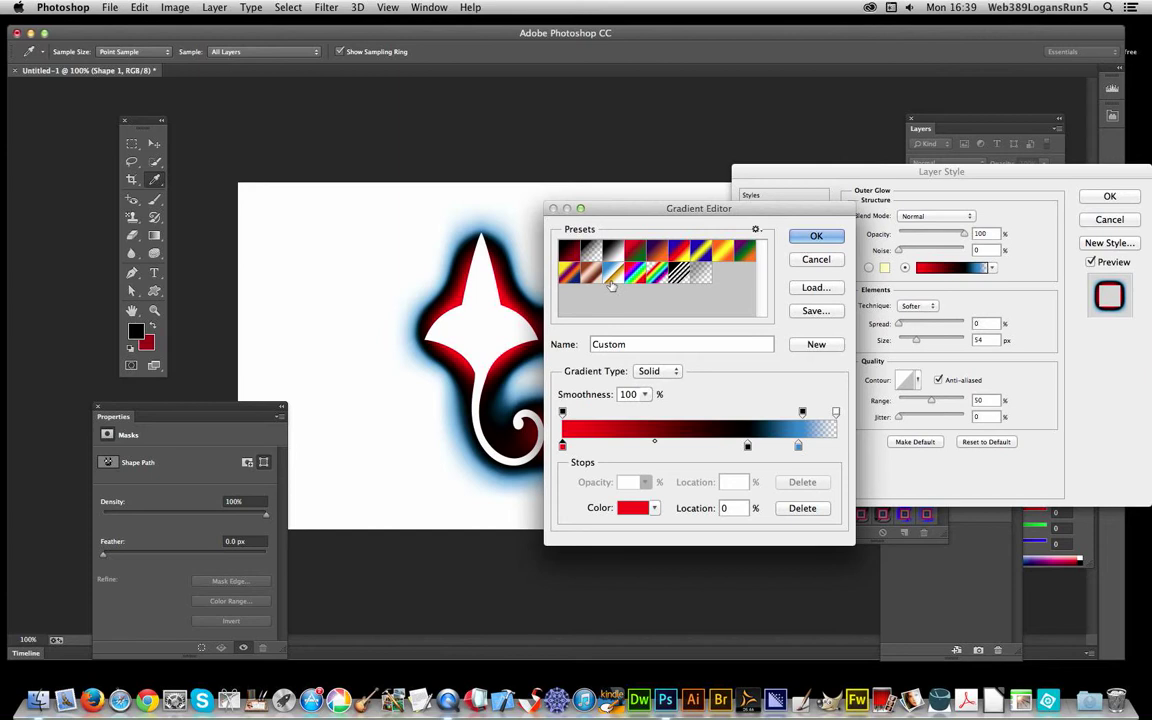
left_click_drag(566, 207, 641, 208)
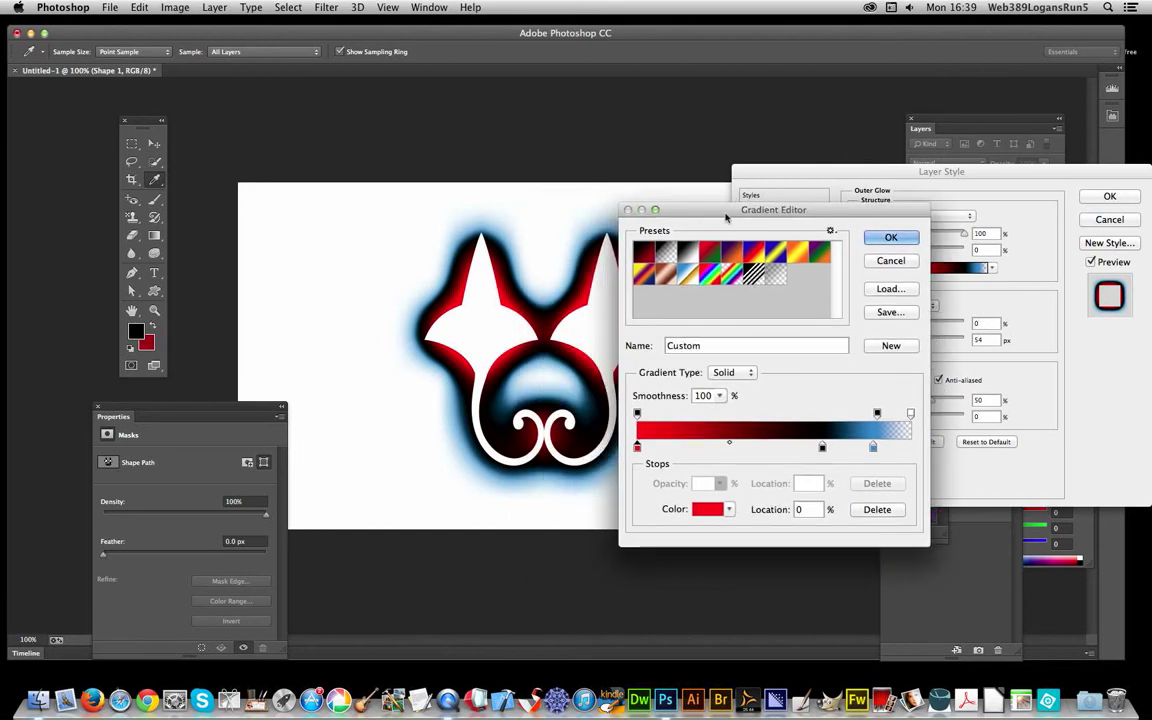
left_click_drag(718, 209, 784, 213)
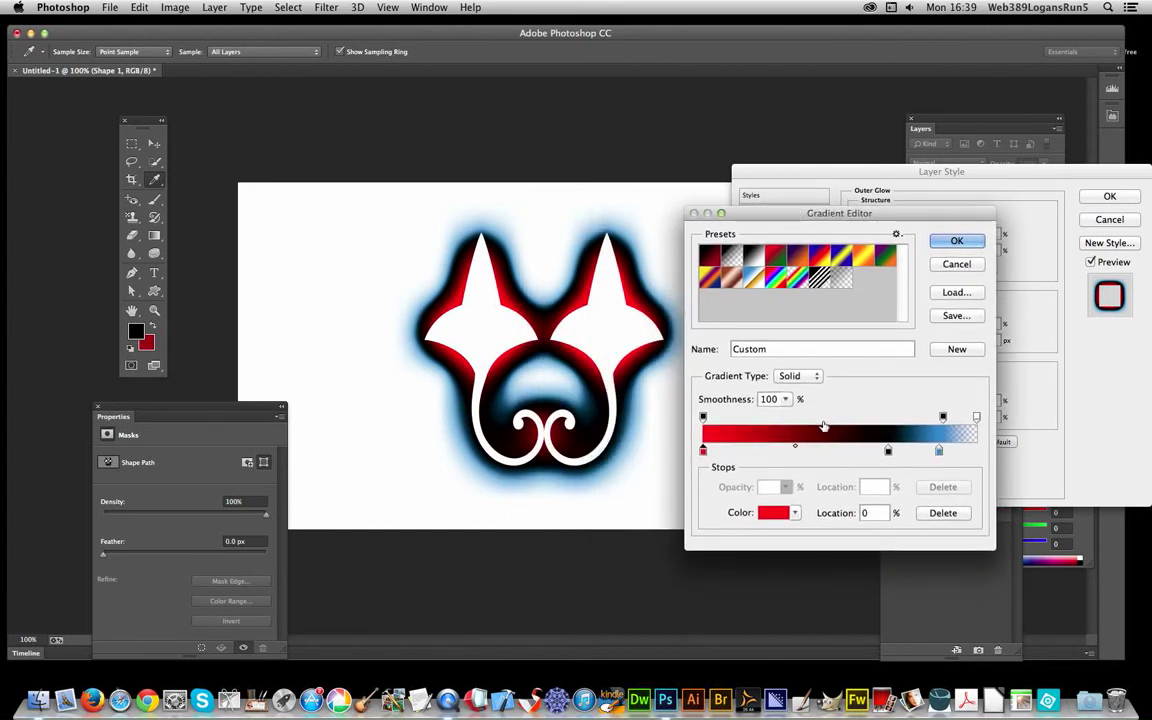
left_click(957, 241)
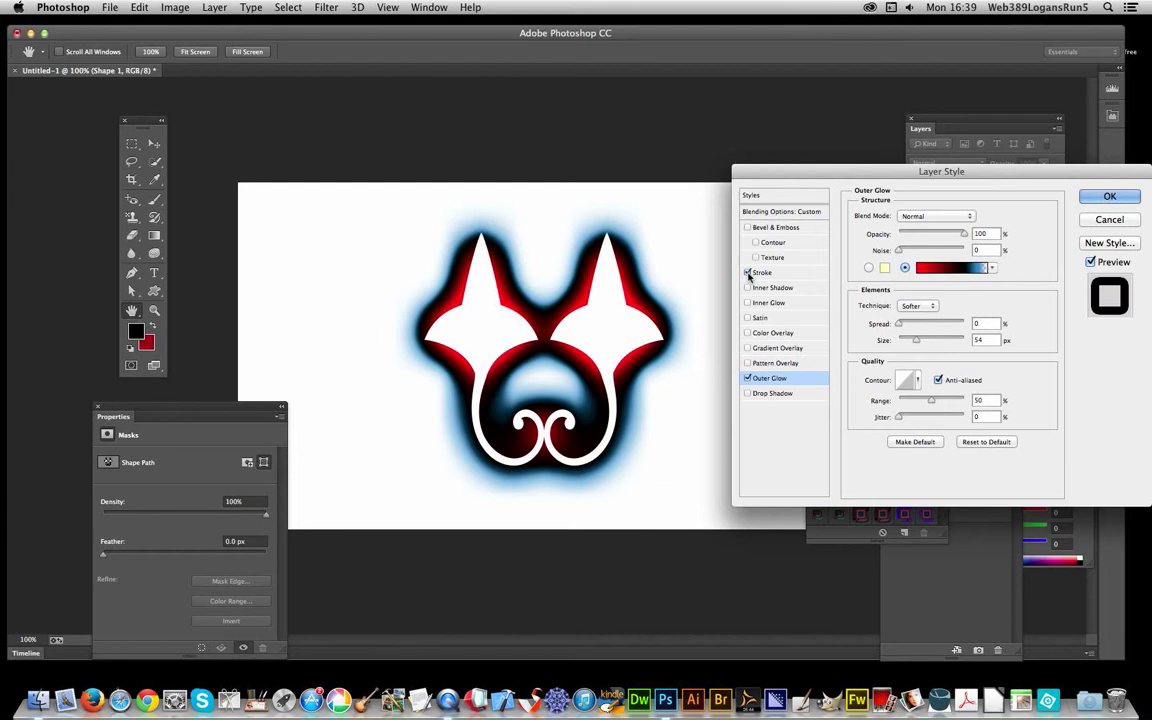
- Switch the Stroke effect back off and set the outer glow Size to 59 px
left_click(748, 274)
left_click(748, 273)
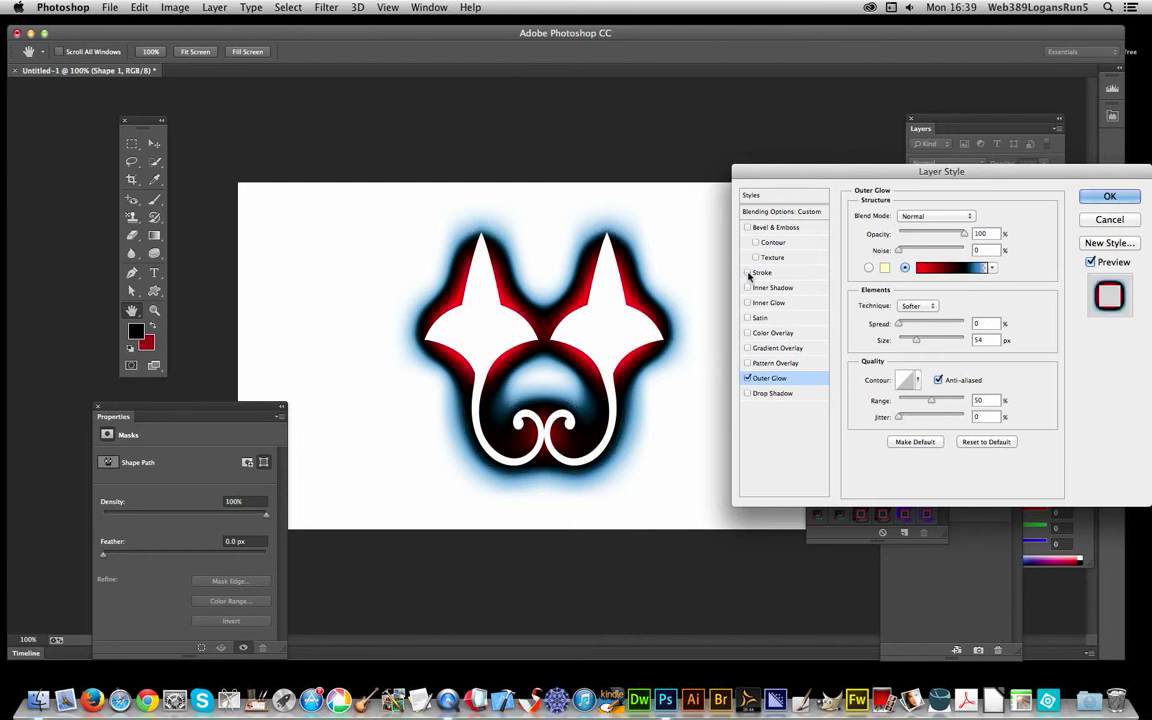
left_click_drag(920, 347, 941, 345)
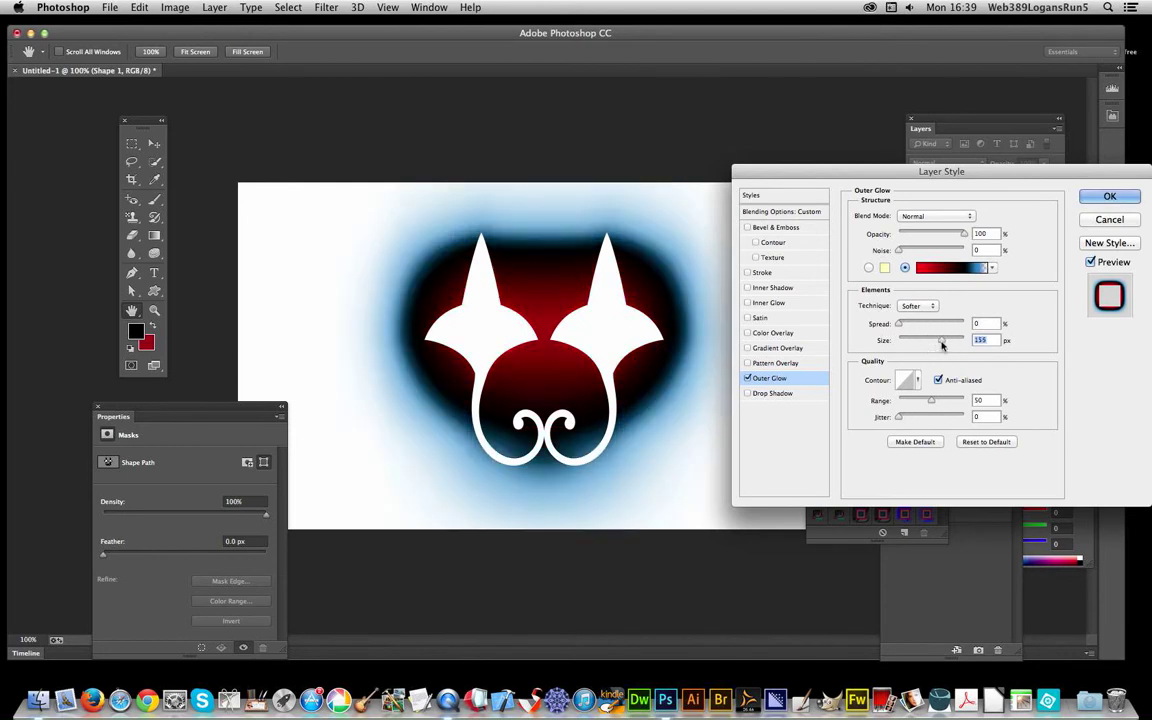
left_click_drag(941, 345, 918, 342)
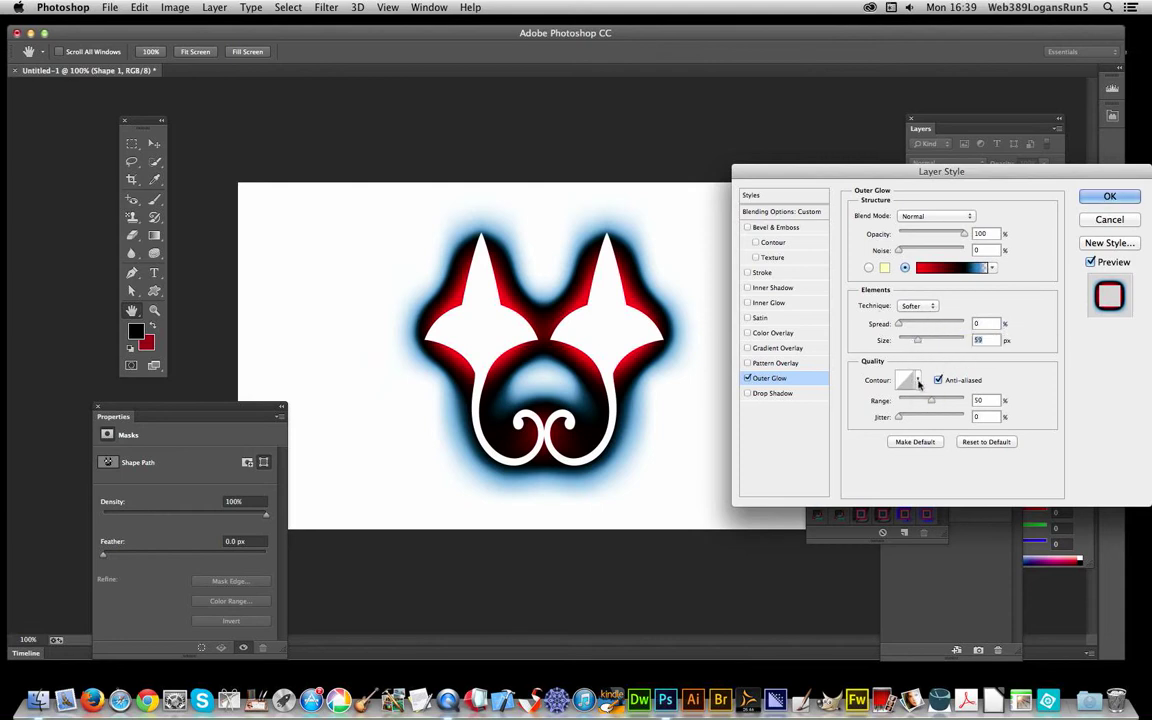
- Preview a series of outer glow contour presets, settling on one with a dark red halo
left_click(918, 380)
left_click(838, 405)
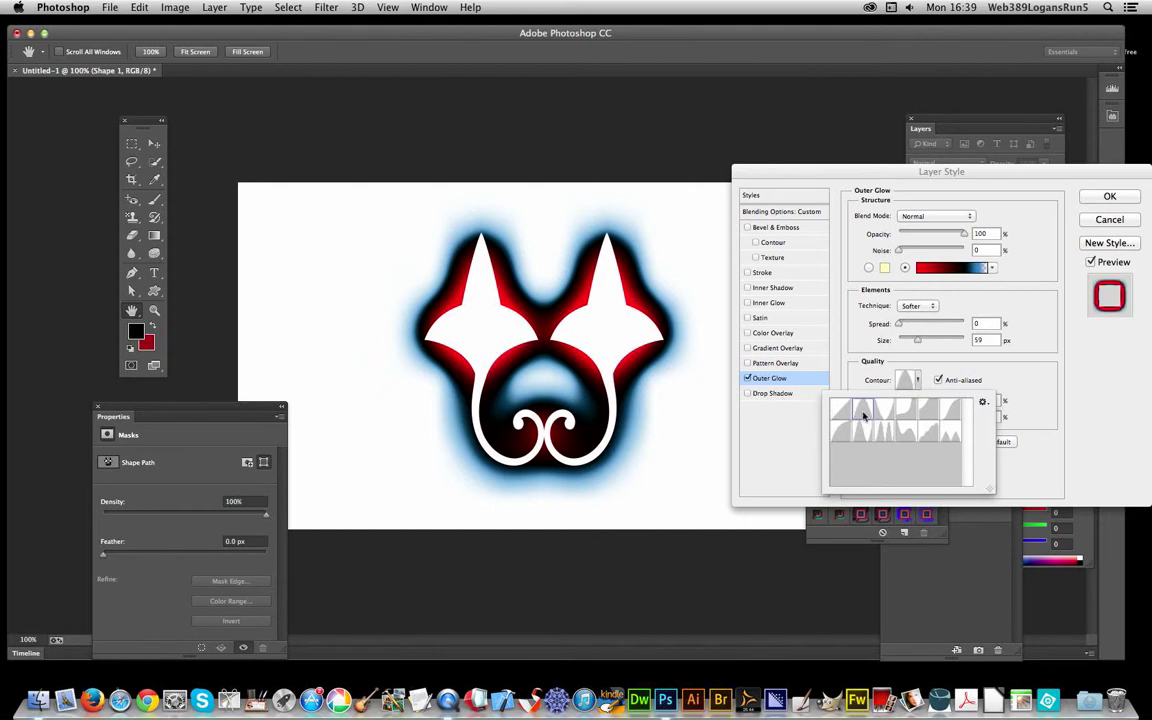
left_click(884, 410)
left_click(884, 413)
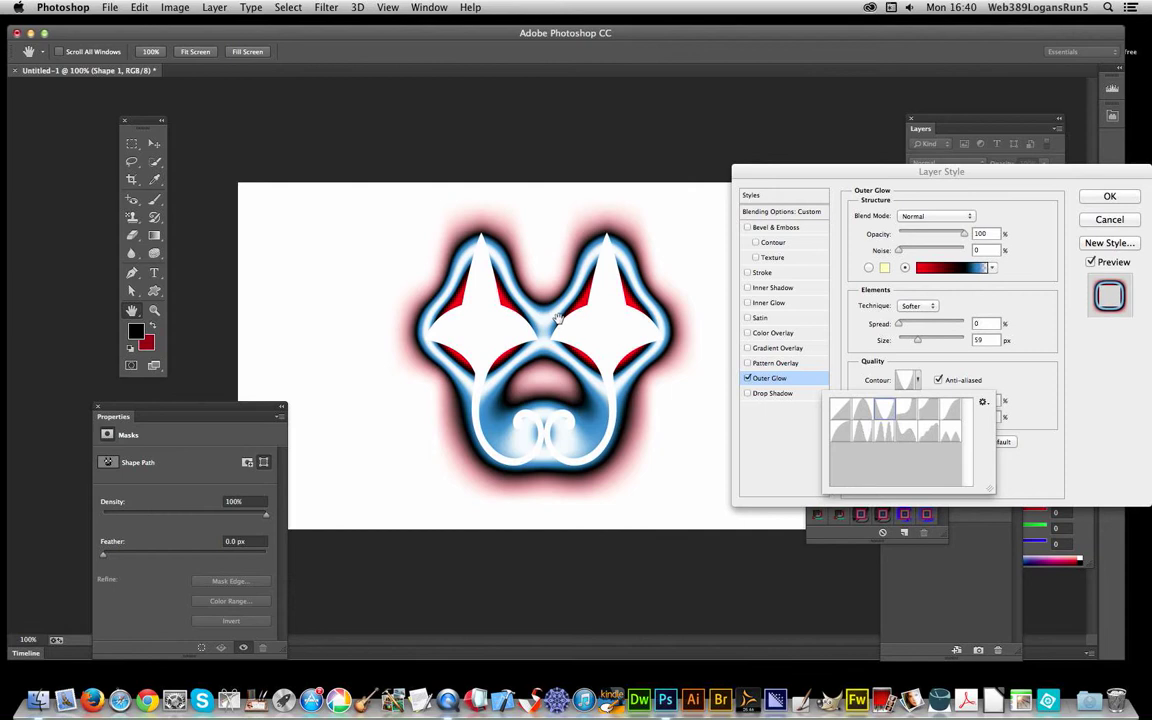
left_click(910, 411)
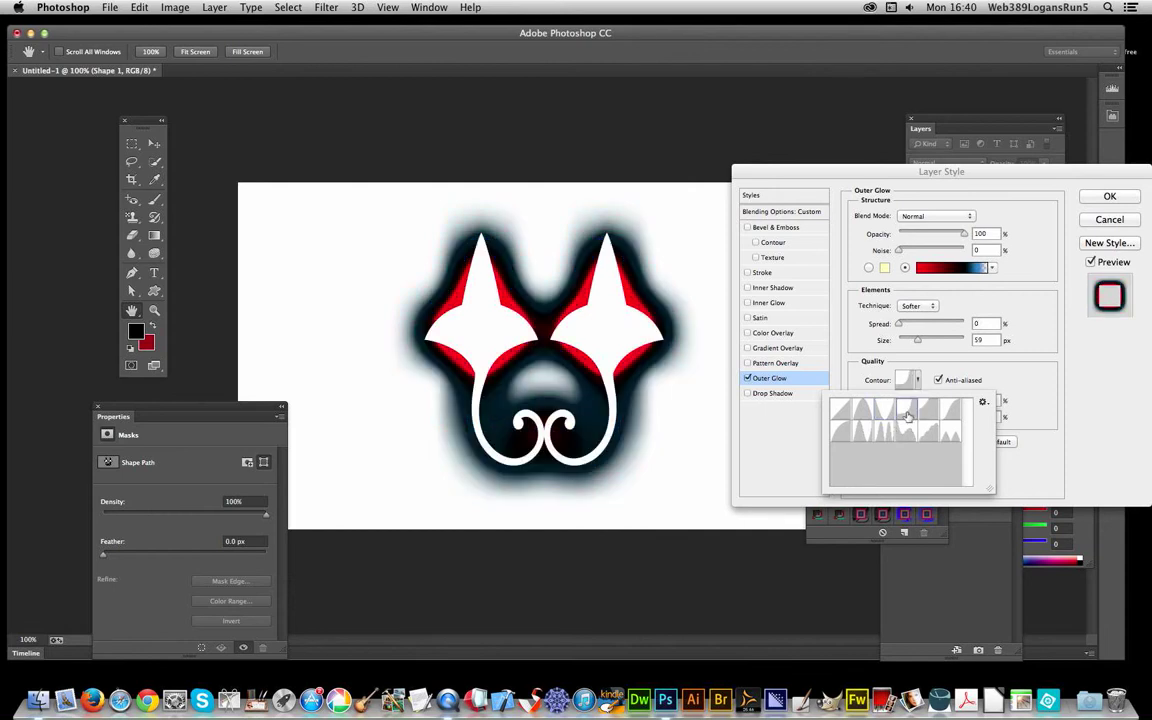
left_click(948, 411)
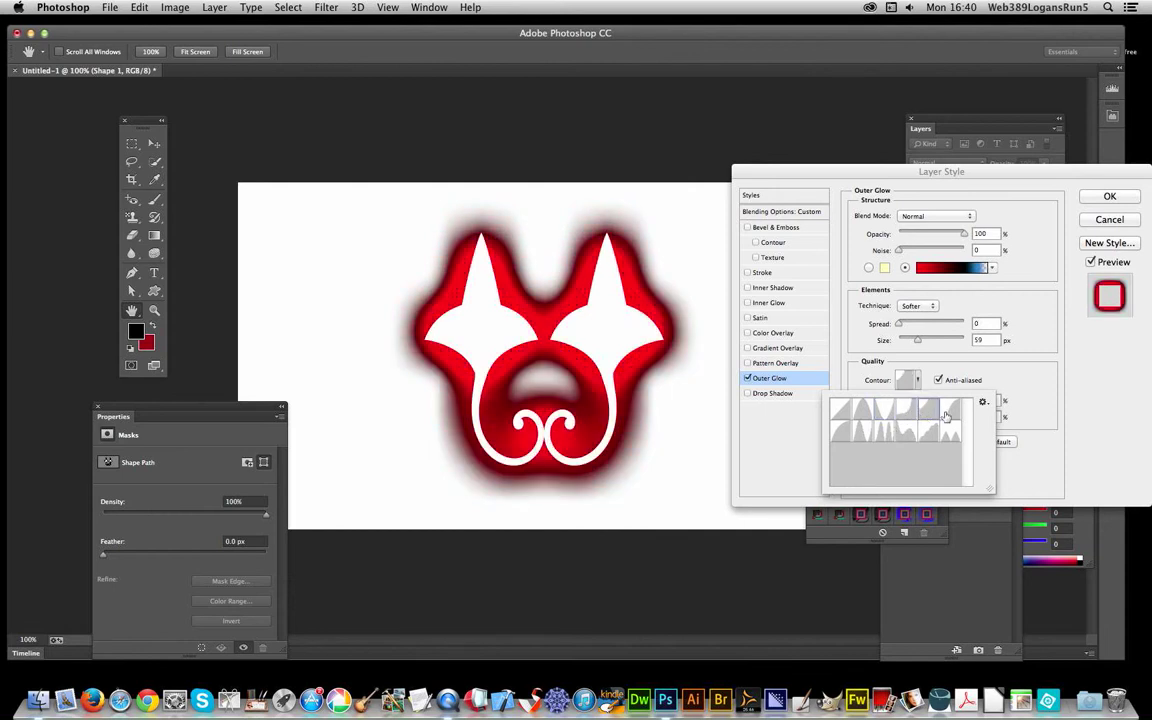
left_click(936, 432)
left_click(950, 432)
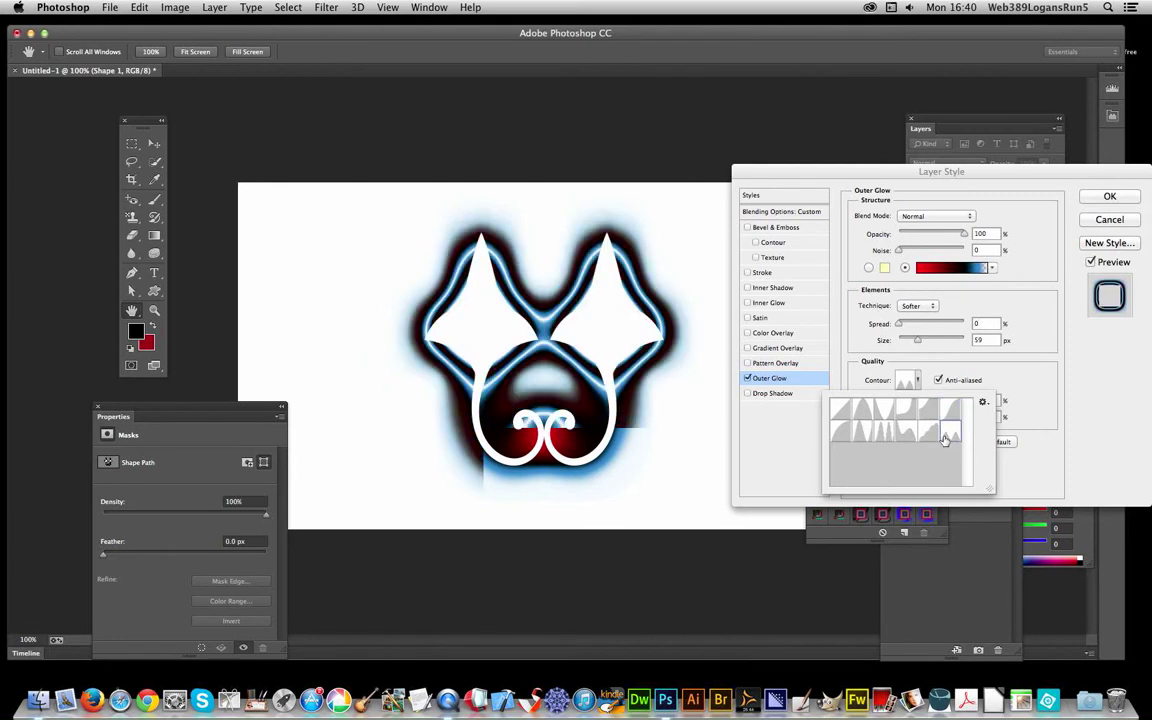
left_click(918, 432)
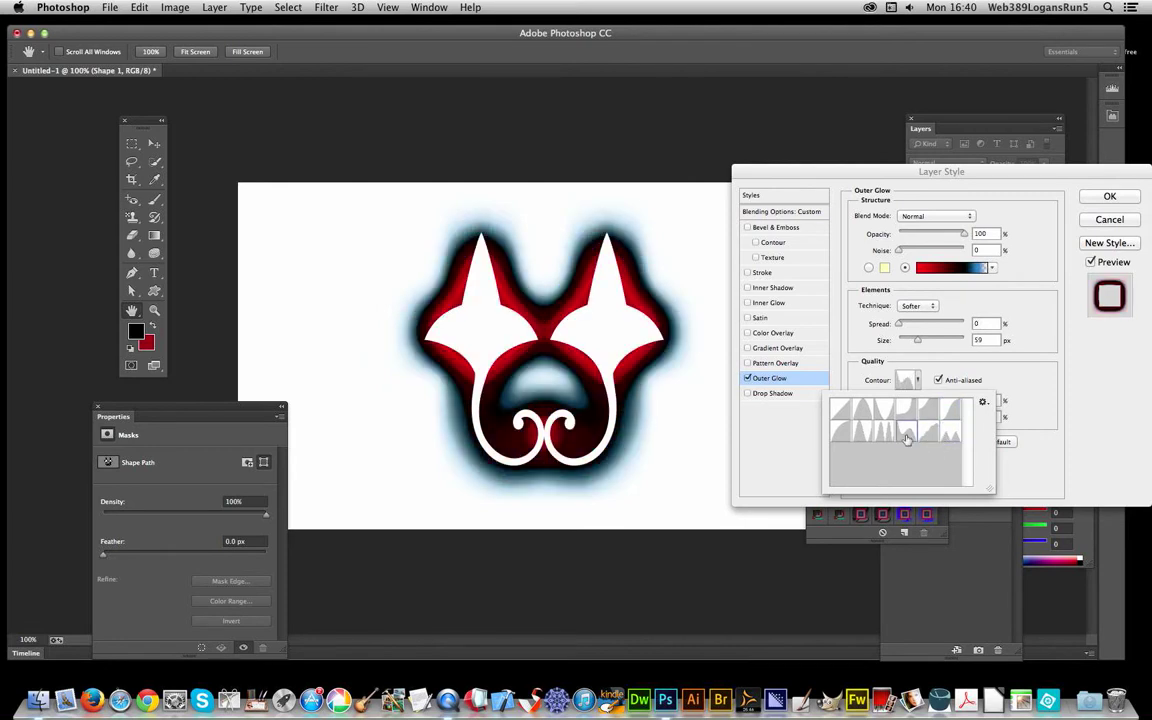
left_click(880, 433)
left_click(873, 437)
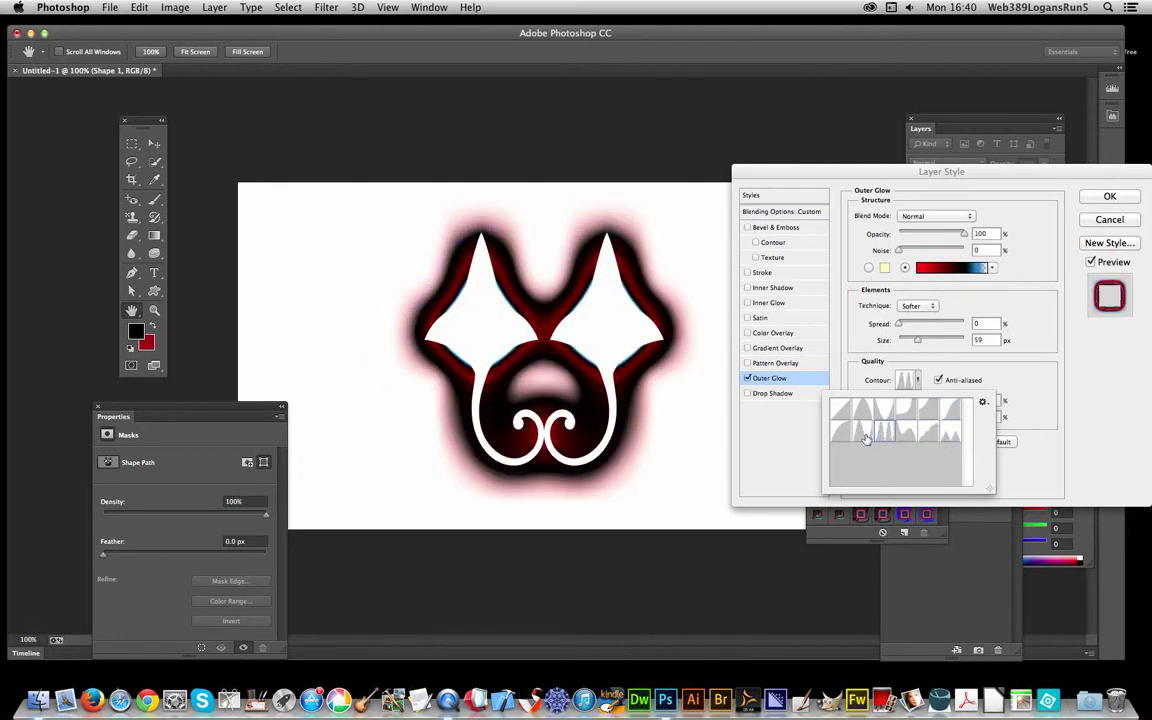
left_click(866, 438)
left_click(838, 437)
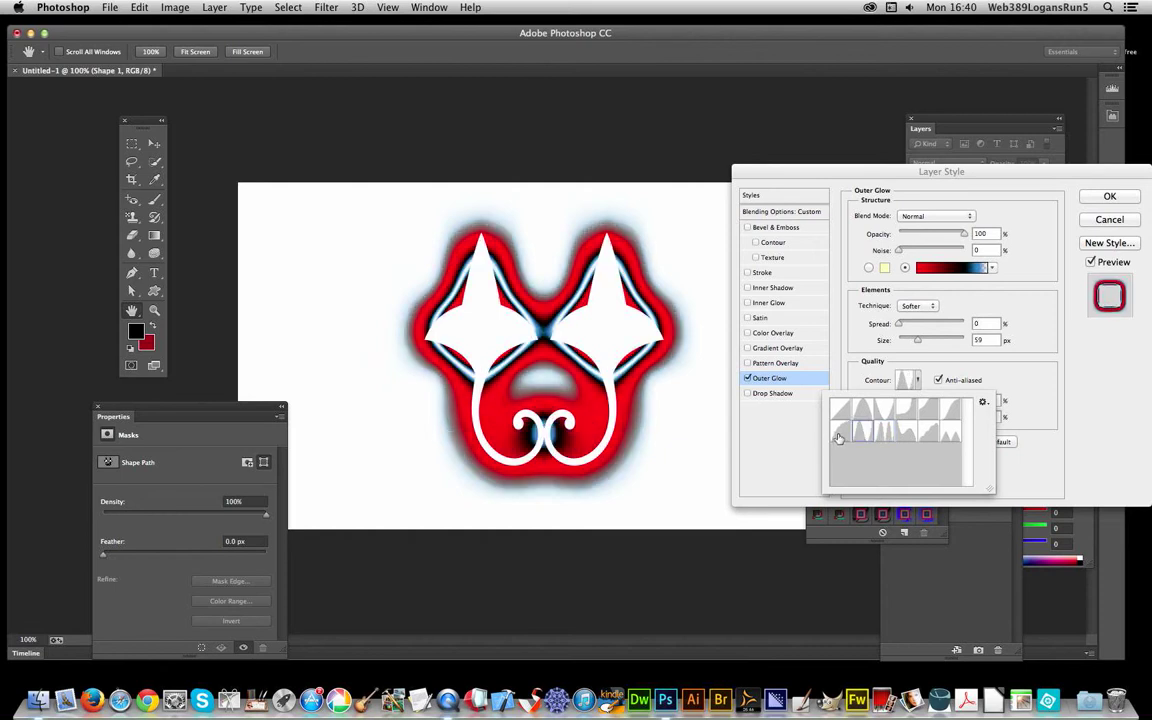
left_click(838, 437)
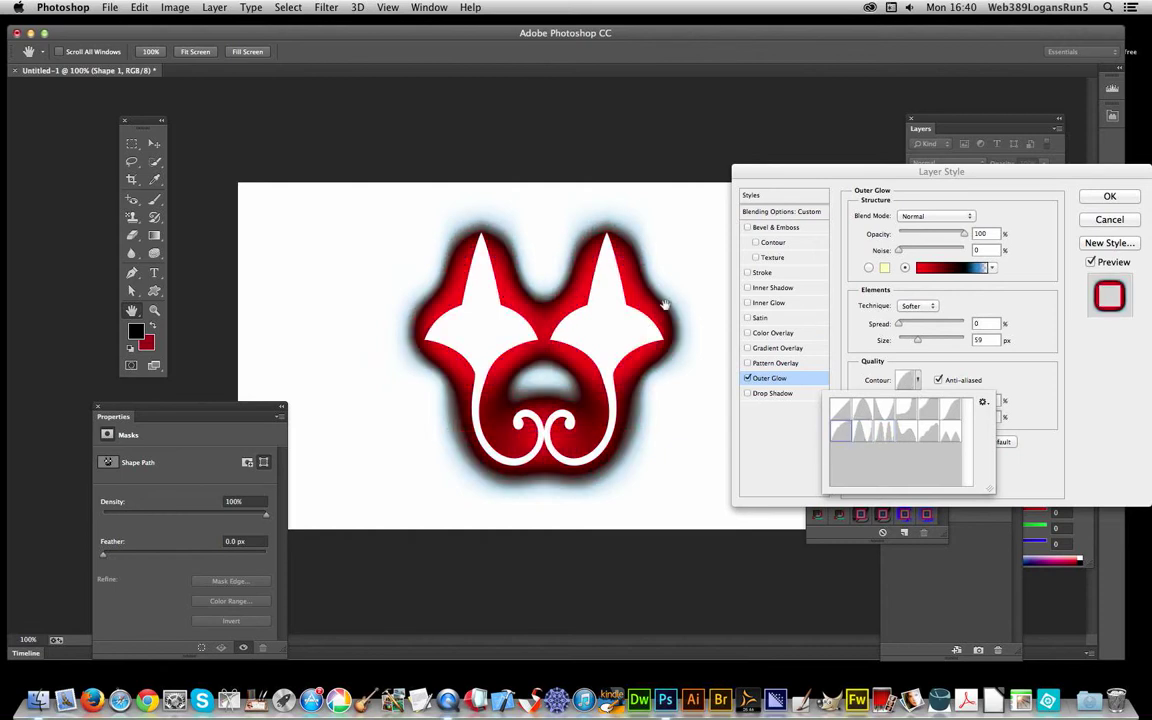
- Shape the outer glow's contour curve into a custom sharp wave in the Contour Editor
double_click(842, 440)
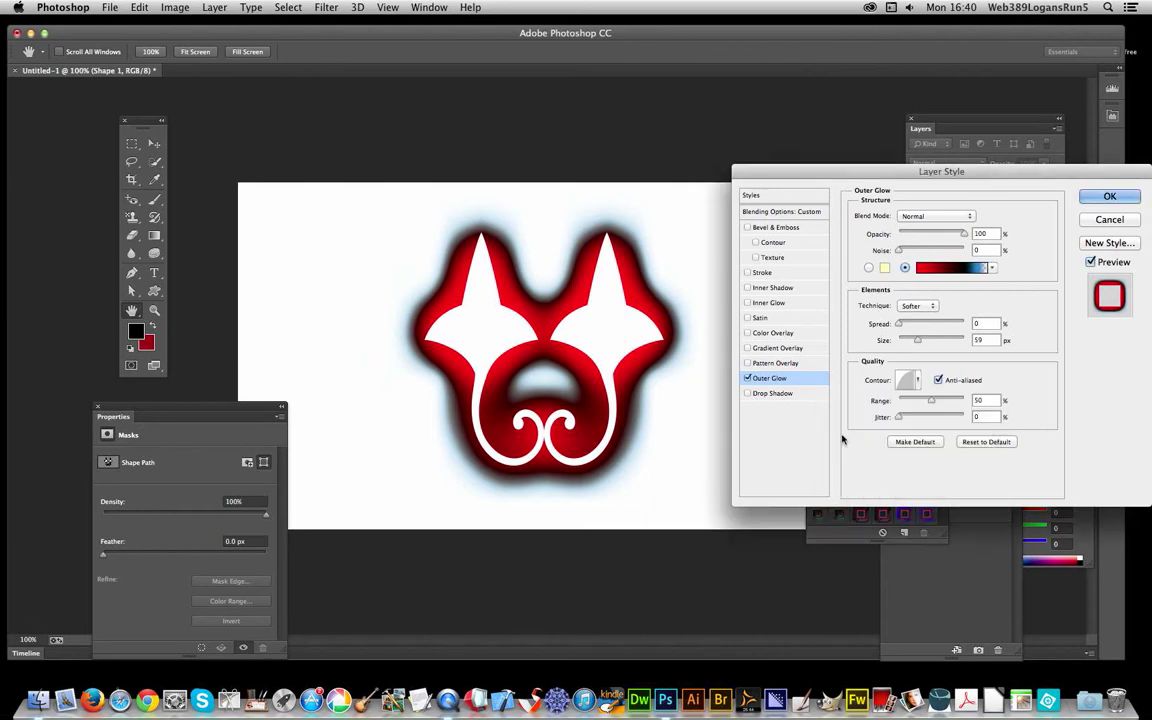
left_click(903, 381)
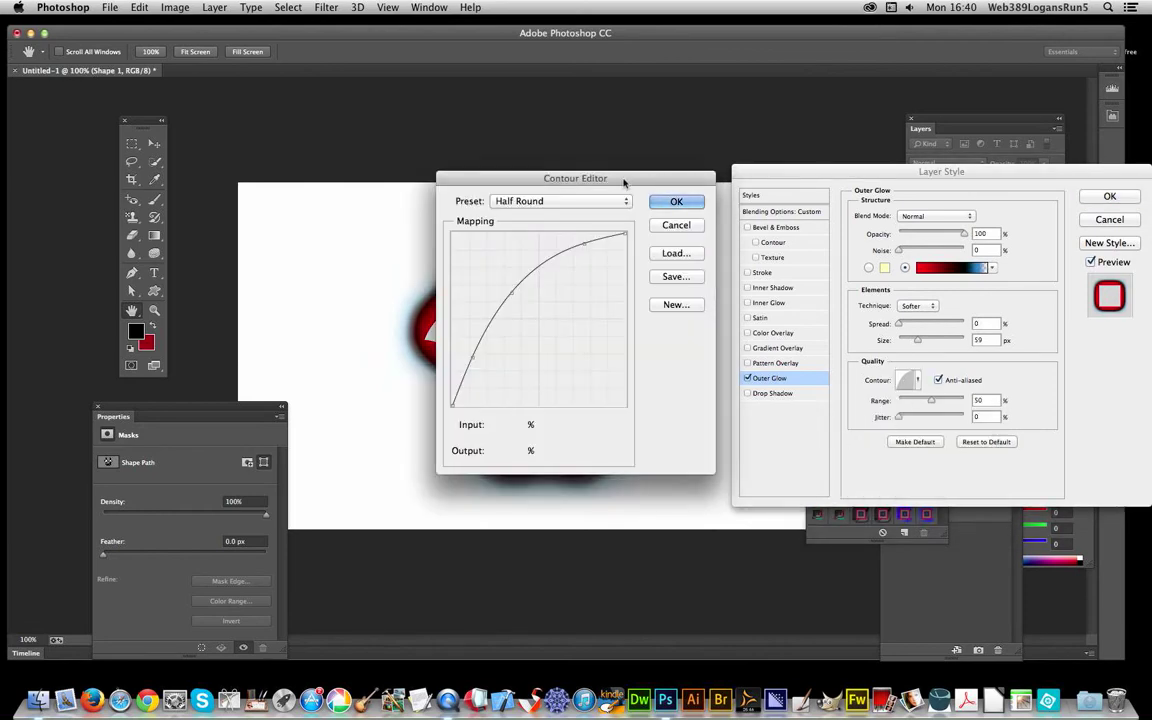
left_click_drag(621, 179, 973, 229)
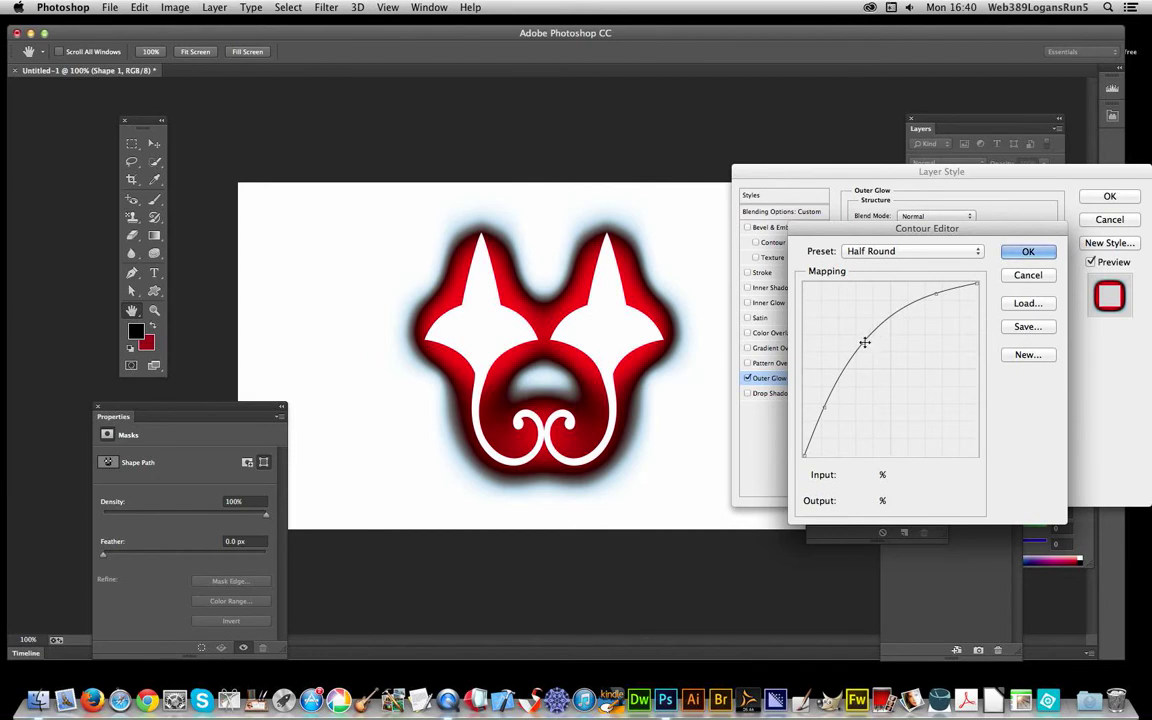
left_click_drag(874, 331, 868, 413)
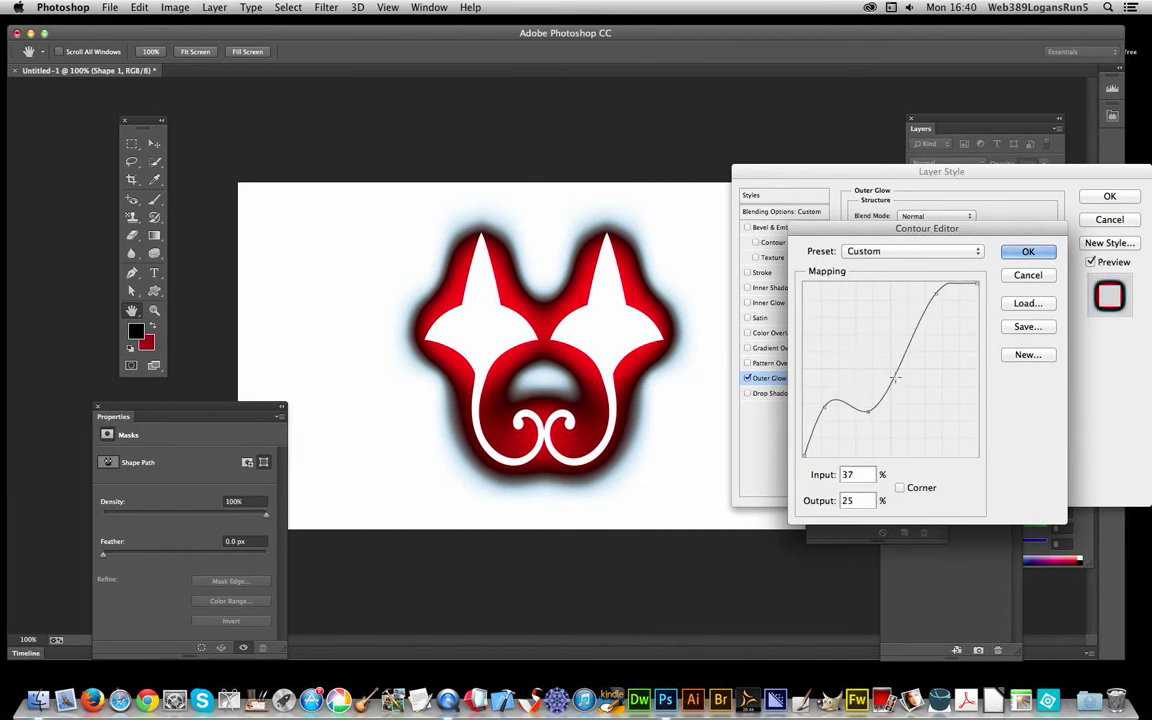
left_click(879, 348)
left_click_drag(879, 348, 912, 366)
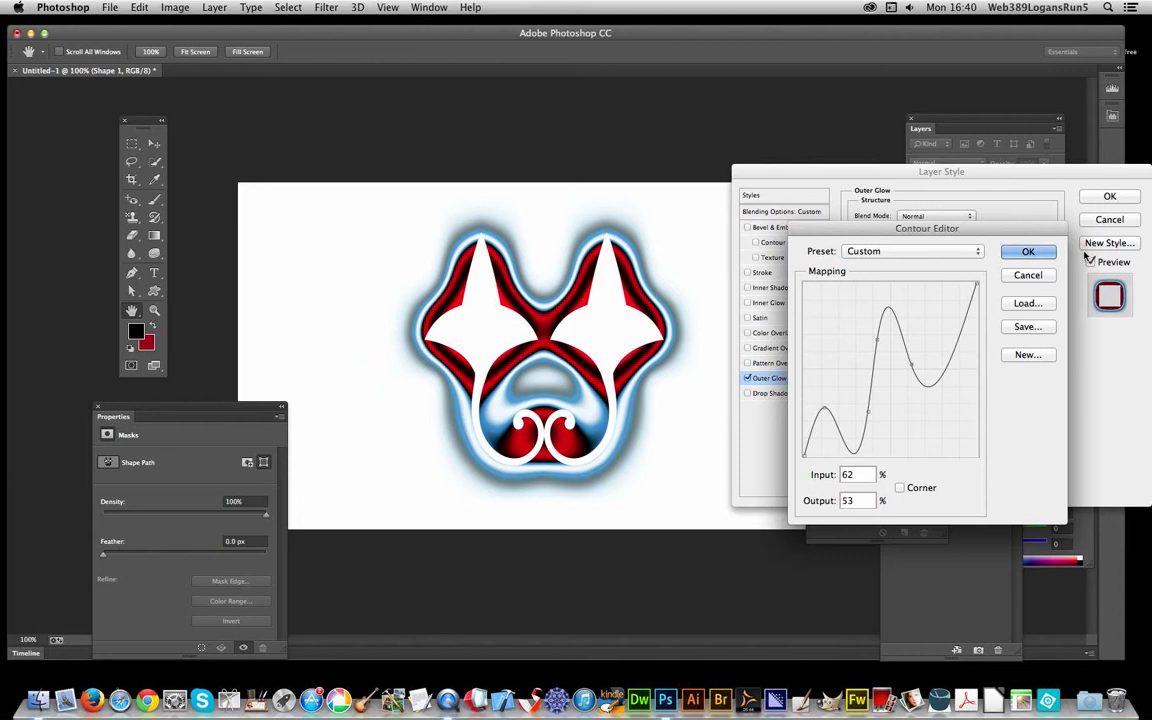
left_click(1036, 250)
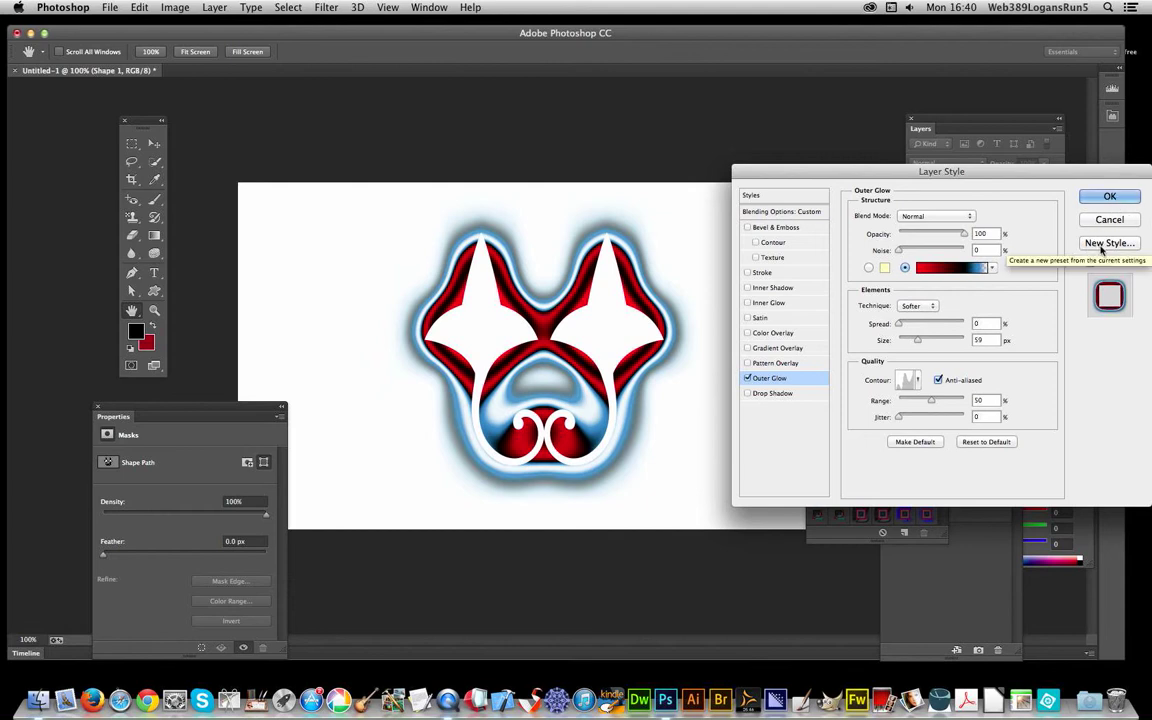
- Commit the custom Outer Glow to Shape 1 and close the Layer Style dialog
left_click(1113, 197)
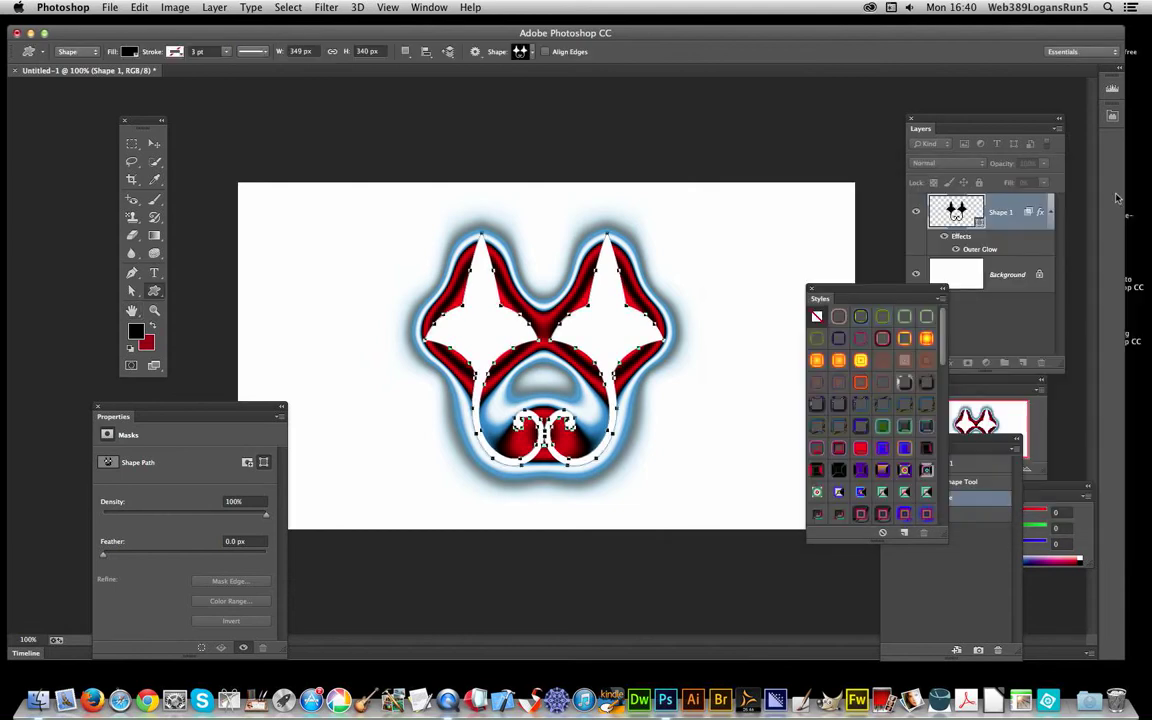